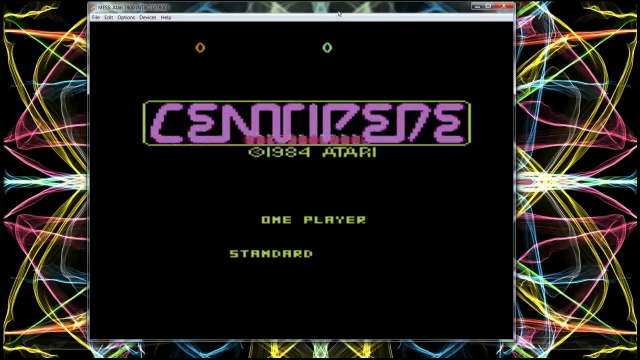
Restart Centipede from the title screen to begin a fresh game
key(ctrl)
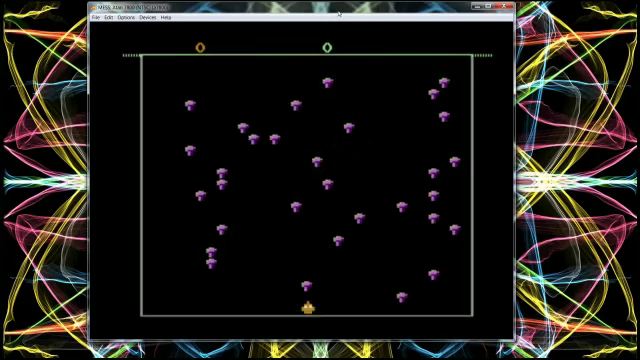
key(1)
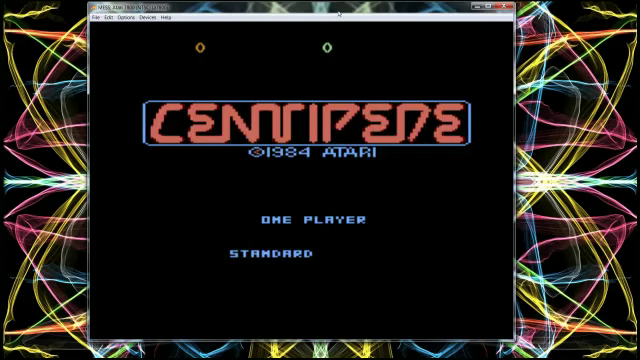
key(ctrl)
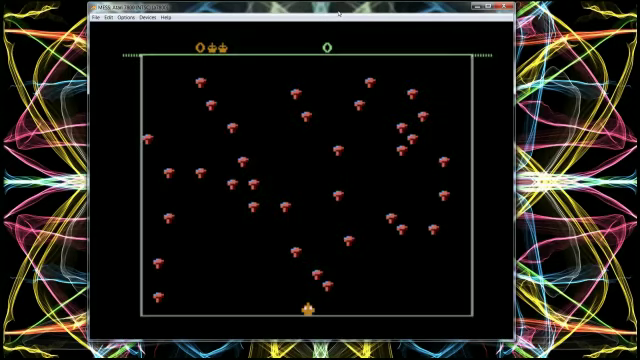
Shoot the first descending centipede segments, then go after the spider for bonus points
key(ctrl)
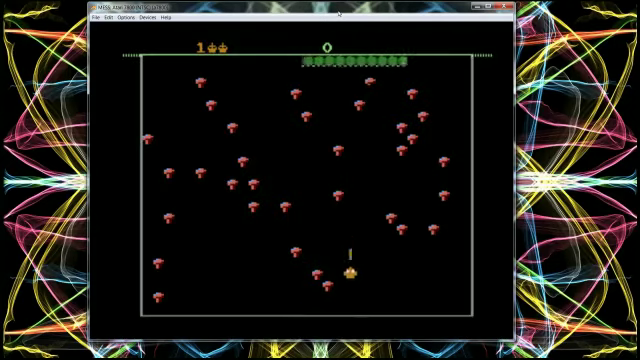
key(Up)
key(Right)
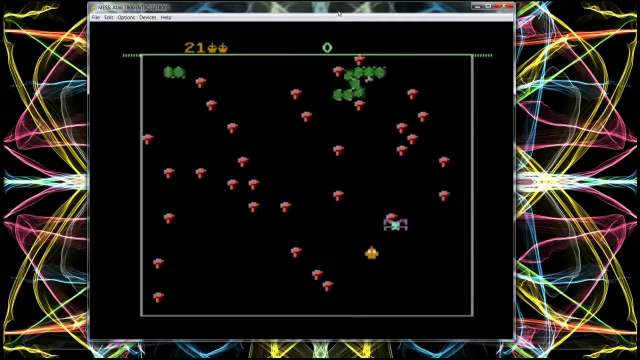
key(ctrl)
key(Left)
Edge right and down, shooting the centipede segments and mushrooms in the way
key(ctrl)
key(Right)
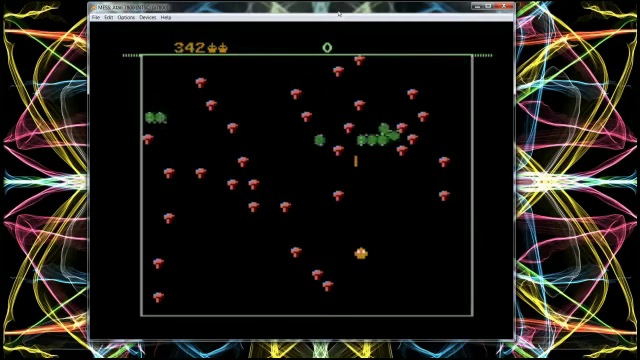
key(ctrl)
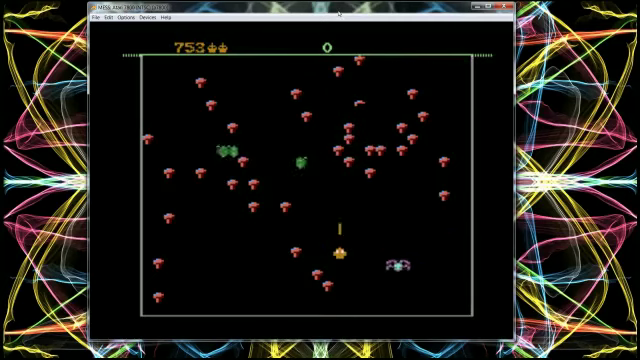
key(Down)
key(Right)
key(ctrl)
key(ctrl)
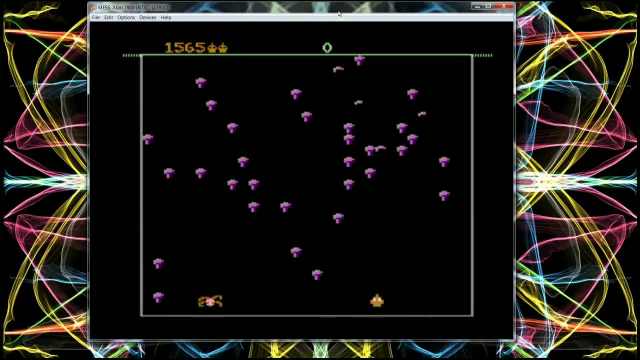
Line up with the spider on the right and shoot it for 300 points
key(Right)
key(ctrl)
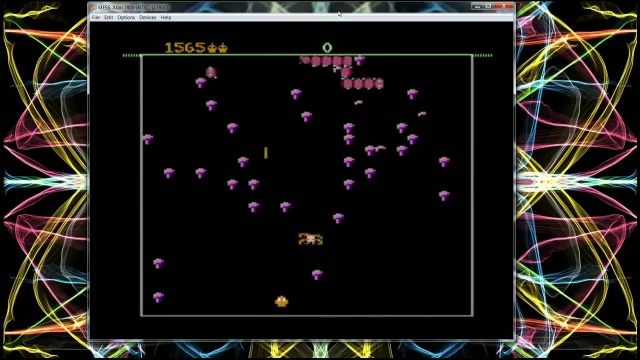
key(Right)
key(ctrl)
key(Right)
key(ctrl)
Position under the incoming centipede and keep firing at its segments
key(Up)
key(ctrl)
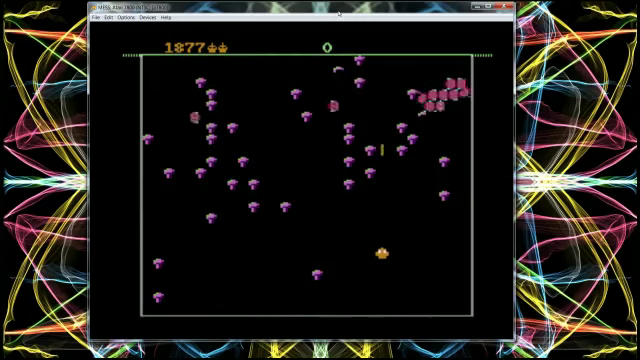
key(Right)
key(ctrl)
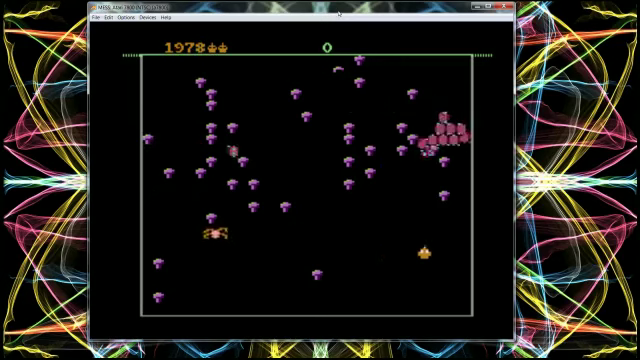
key(ctrl)
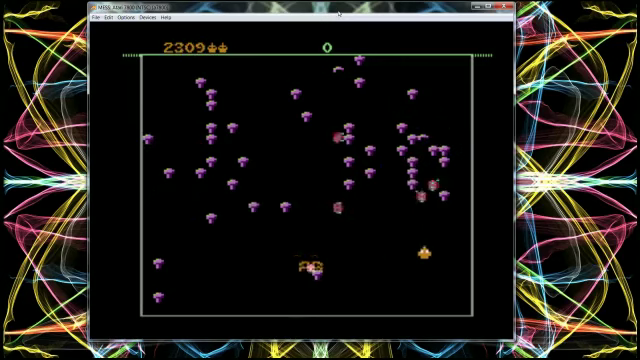
Dodge the spider along the bottom row, then shoot it for 600 points
key(Down)
key(Left)
key(ctrl)
key(Right)
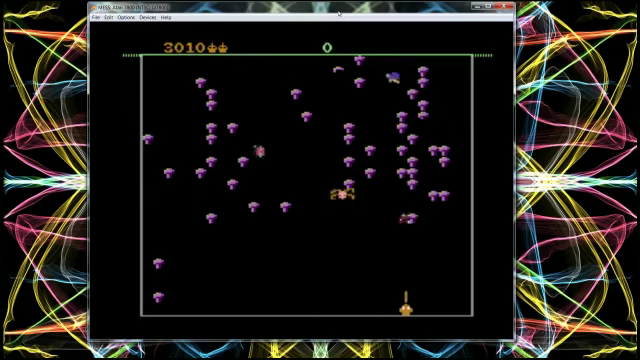
key(Left)
key(ctrl)
key(Left)
key(ctrl)
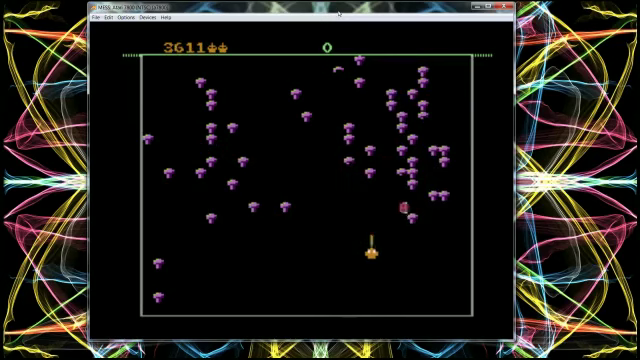
Clear the last segment of the first wave and shoot a spider for 300 points
key(Right)
key(ctrl)
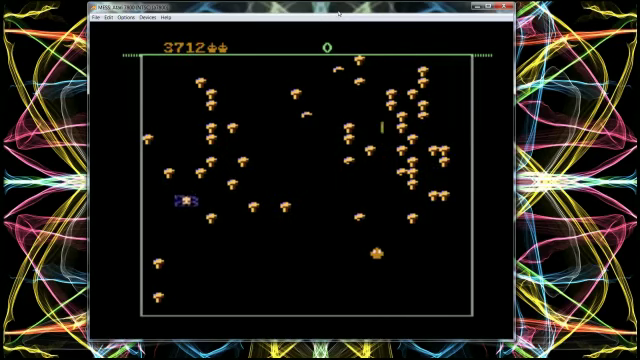
key(Right)
key(ctrl)
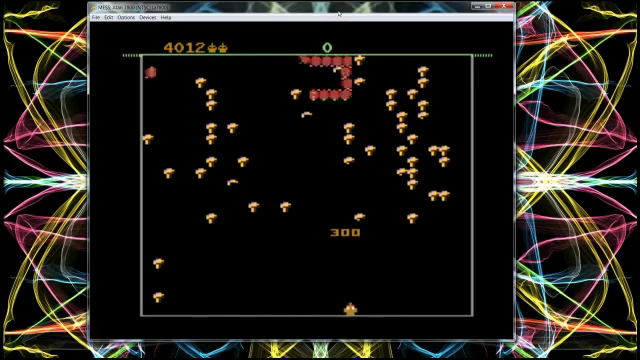
key(Up)
key(ctrl)
Move left, shooting the new centipede's segments and the spider
key(ctrl)
key(Left)
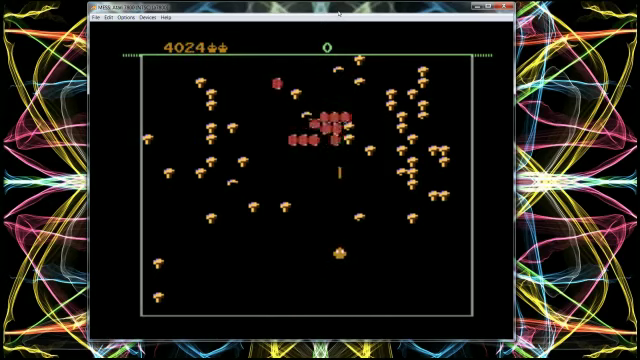
key(ctrl)
key(ctrl)
key(Left)
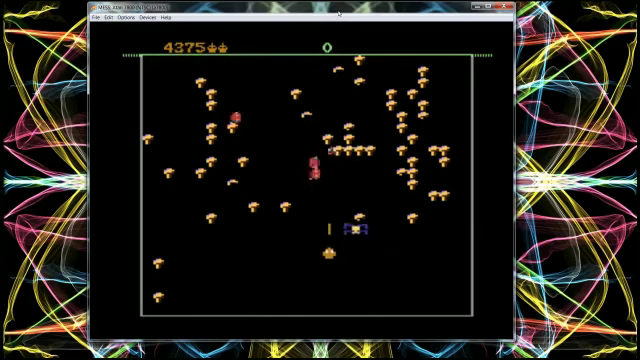
key(ctrl)
Shoot the last centipede segment and move to the lower right as a new centipede enters
key(ctrl)
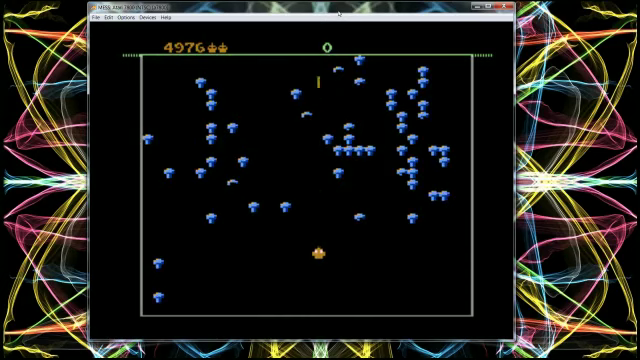
key(ctrl)
key(Down)
key(Right)
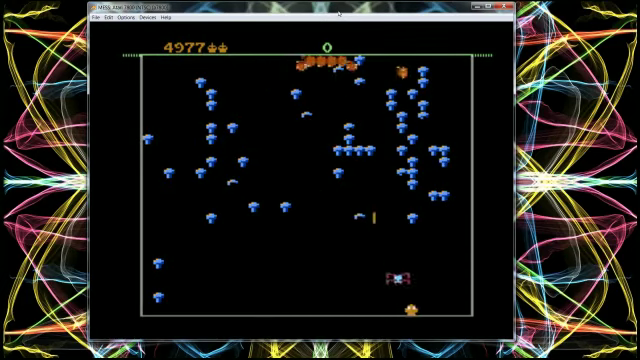
key(Left)
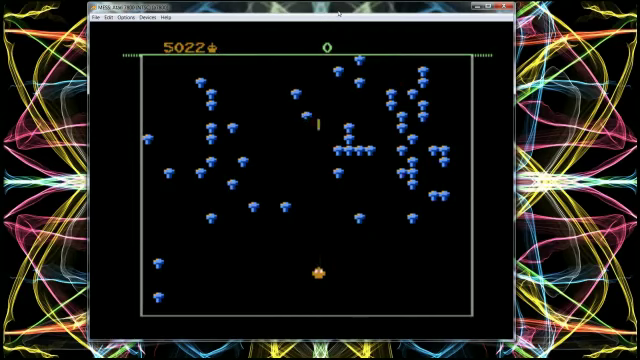
Dodge the spider, then shoot it for bonus points
key(ctrl)
key(Down)
key(Left)
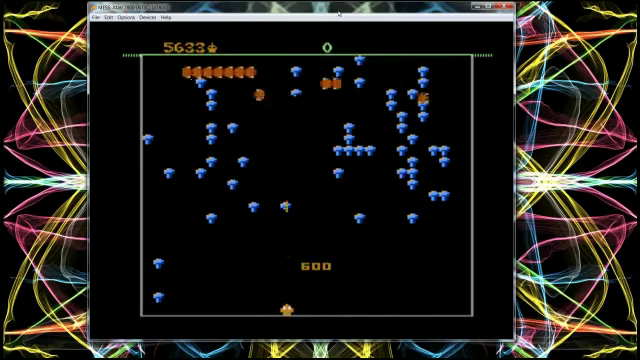
key(Up)
key(Right)
key(Up)
key(ctrl)
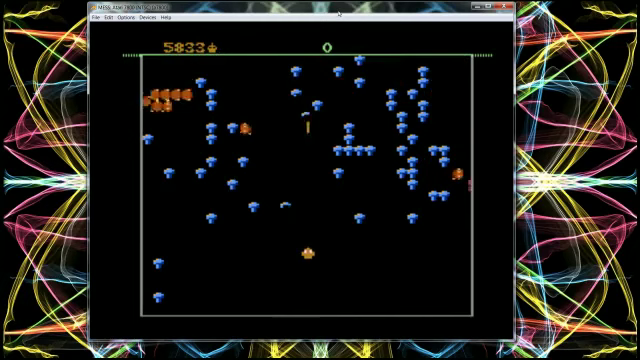
Sweep along the bottom row, shooting the spider and centipede segments
key(ctrl)
key(Down)
key(Left)
key(Right)
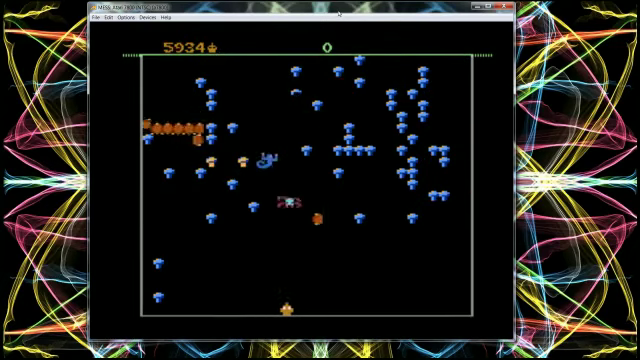
key(ctrl)
key(Up)
key(ctrl)
Line up under the centipede and shoot its segments
key(Left)
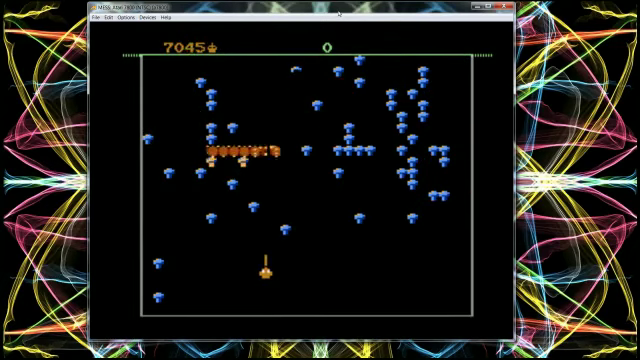
key(ctrl)
key(Up)
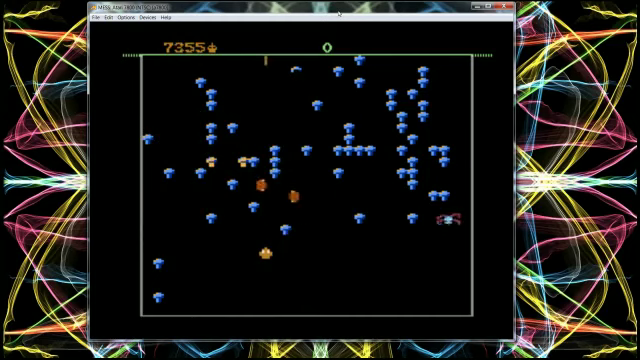
key(Right)
key(ctrl)
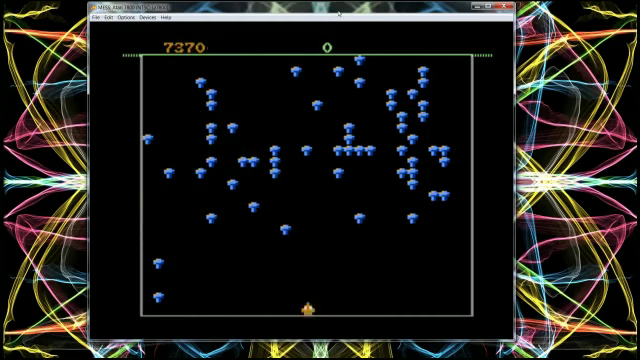
Steer left and down while firing at the centipede
key(Up)
key(ctrl)
key(Left)
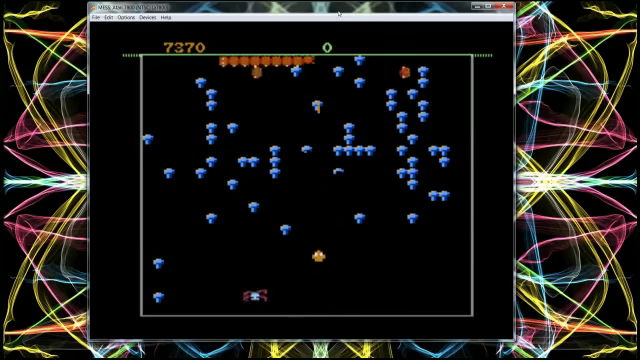
key(Down)
key(Left)
key(Left)
Reposition and shoot the spider
key(ctrl)
key(Right)
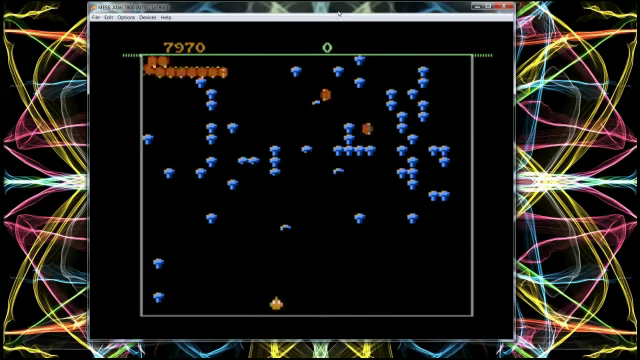
key(Up)
key(ctrl)
Keep firing at the centipede, dodging right and left, until the purple-mushroom wave begins
key(ctrl)
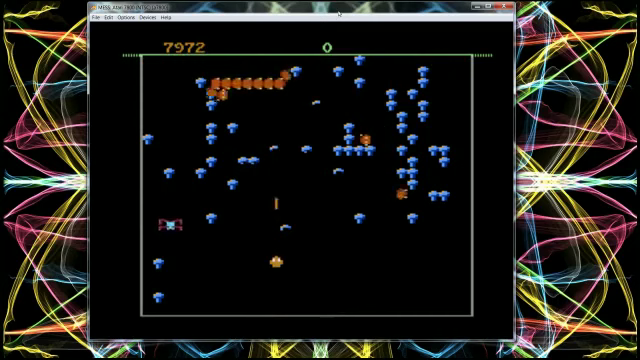
key(Right)
key(Down)
key(ctrl)
key(Up)
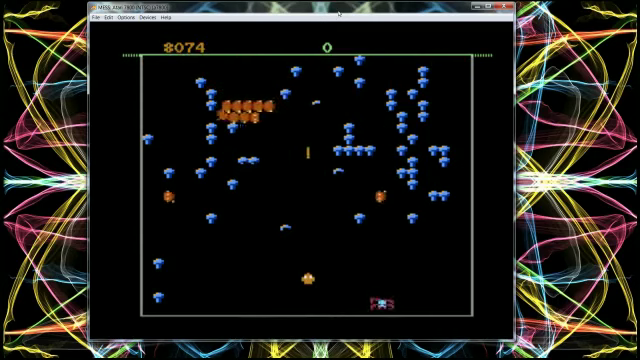
key(Up)
key(ctrl)
key(ctrl)
key(ctrl)
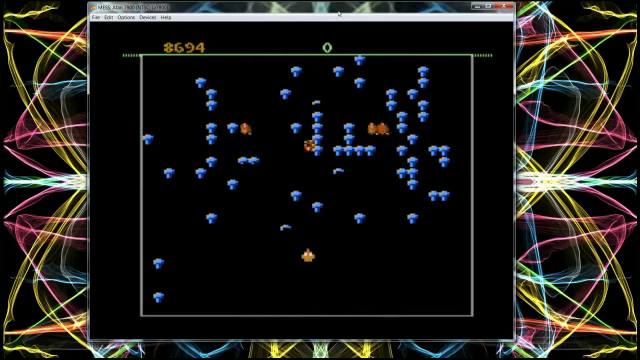
key(Right)
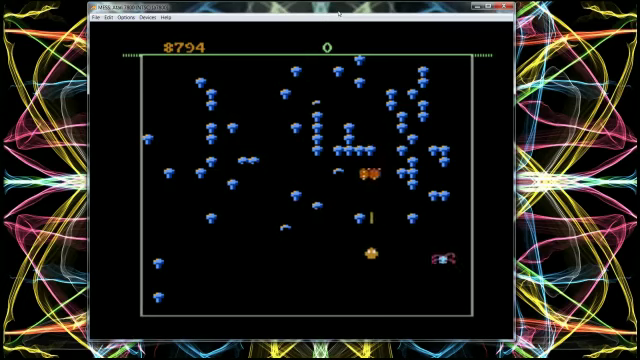
key(Left)
key(ctrl)
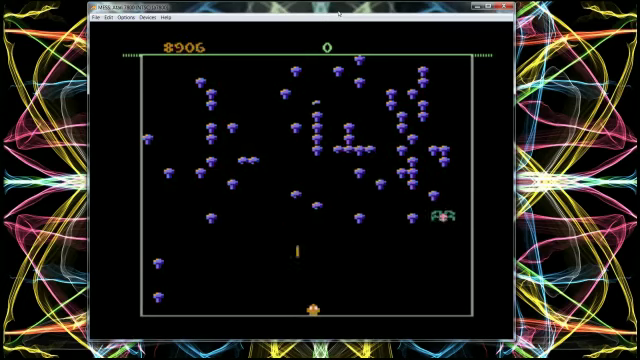
Move right and up toward the centipede
key(Right)
key(Left)
key(ctrl)
key(Right)
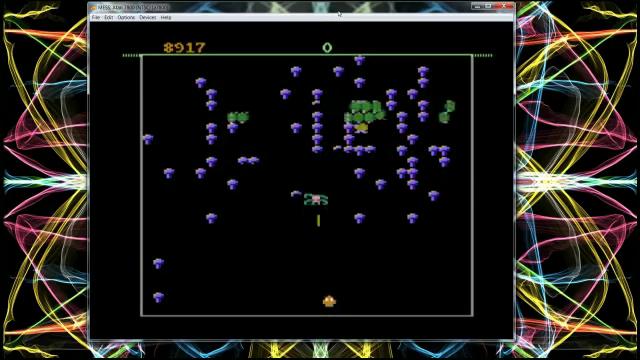
Shoot the descending centipede's segments
key(Right)
key(ctrl)
key(ctrl)
key(Left)
key(ctrl)
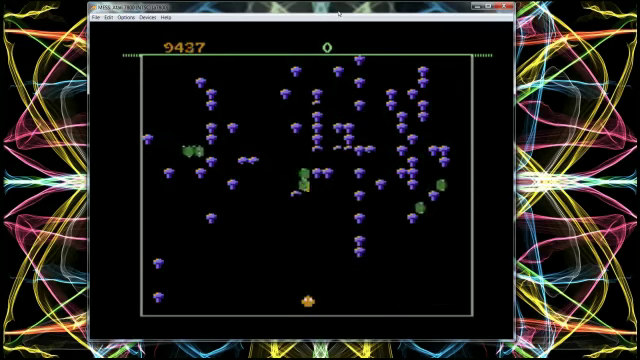
key(ctrl)
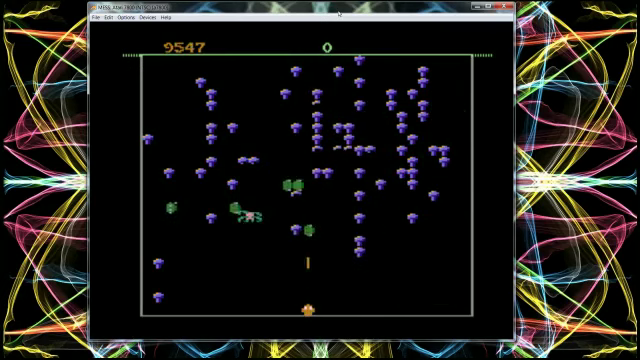
Shift left and right, firing as the new wave begins
key(Left)
key(ctrl)
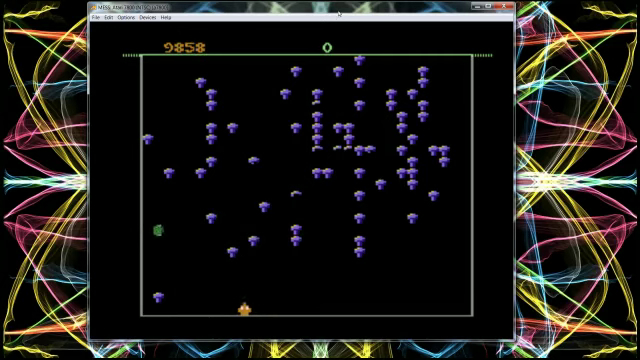
key(ctrl)
key(Right)
key(ctrl)
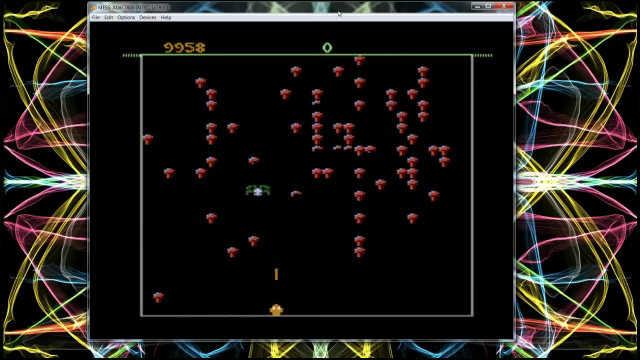
Reposition upward to aim at the centipede and fire
key(Right)
key(Left)
key(Up)
key(ctrl)
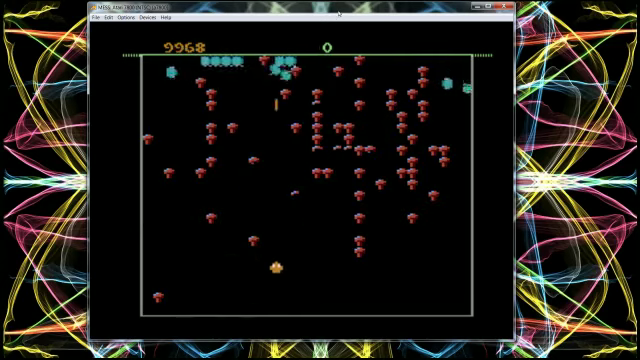
key(Up)
key(ctrl)
Keep firing rapidly at the centipede heads
key(ctrl)
key(ctrl)
key(ctrl)
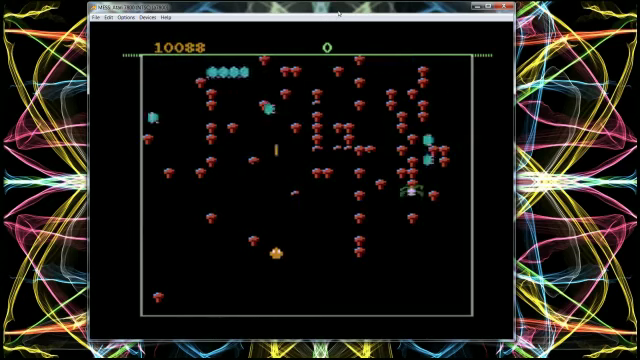
key(ctrl)
key(ctrl)
Maneuver around the spider, then move up and fire at the centipede
key(Down)
key(ctrl)
key(Right)
key(ctrl)
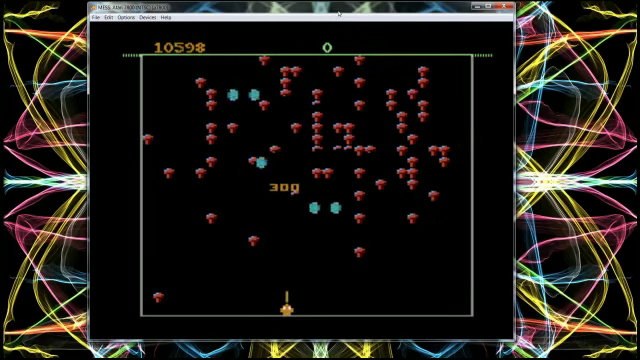
key(Up)
key(Up)
key(ctrl)
key(ctrl)
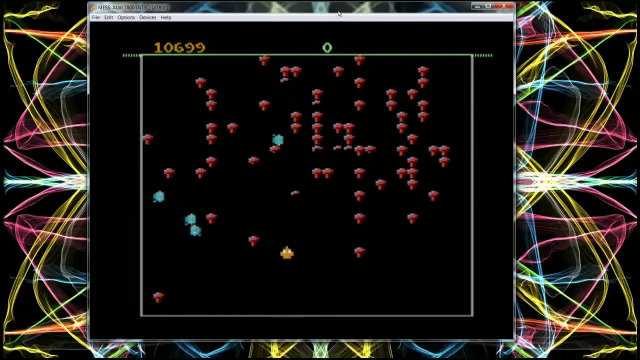
Retreat to the bottom row while shooting
key(ctrl)
key(Down)
key(ctrl)
key(ctrl)
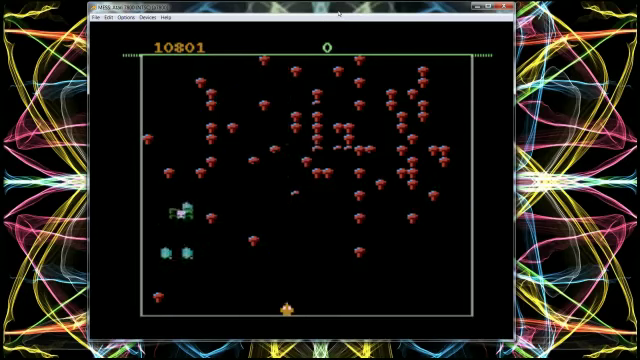
Shoot the spider and centipede for big points
key(Right)
key(ctrl)
key(Left)
key(ctrl)
key(Right)
key(ctrl)
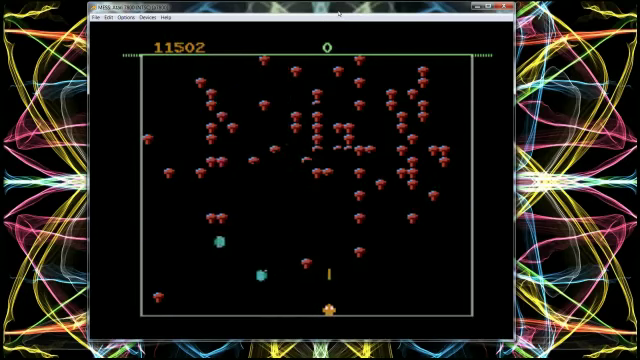
Move right firing at the spider, then shoot from the bottom row, reaching 11904
key(Right)
key(ctrl)
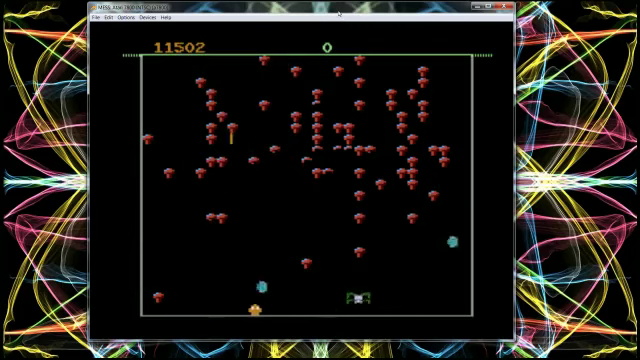
key(ctrl)
key(ctrl)
key(ctrl)
key(Left)
key(ctrl)
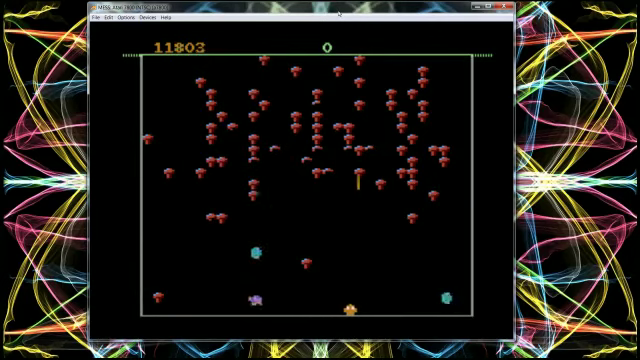
key(ctrl)
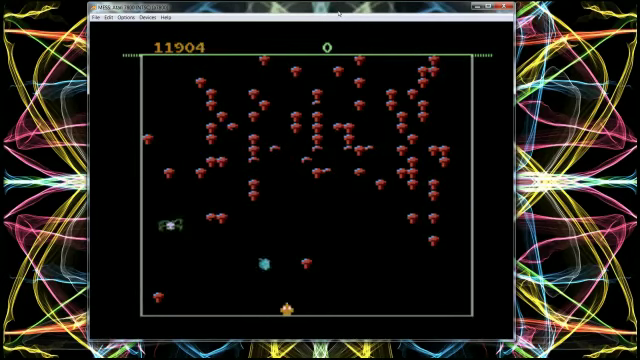
Move right, then up and left, firing as the new Centipede wave begins
key(Right)
key(ctrl)
key(Right)
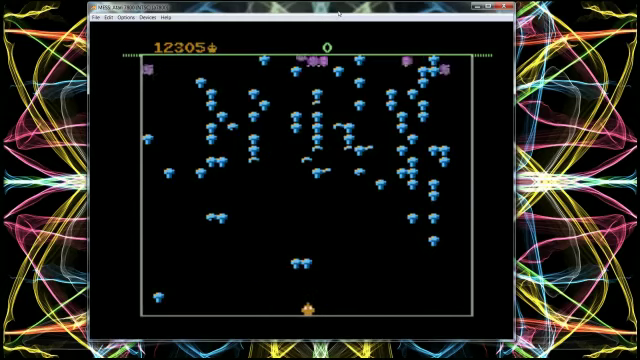
key(Up)
key(ctrl)
key(Left)
key(ctrl)
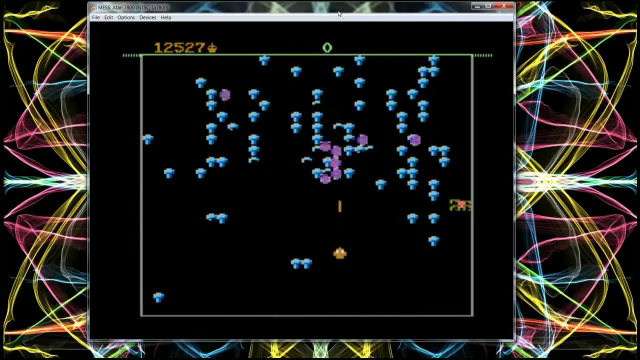
Drop back to the bottom, then climb up and left while shooting
key(Down)
key(Left)
key(Right)
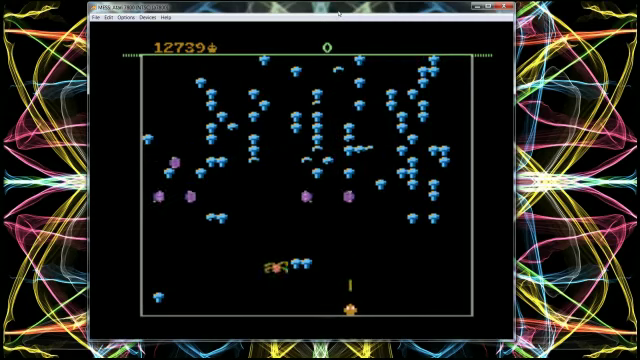
key(Up)
key(Left)
key(ctrl)
key(Left)
Dodge right and left, weaving while firing at the centipede
key(Right)
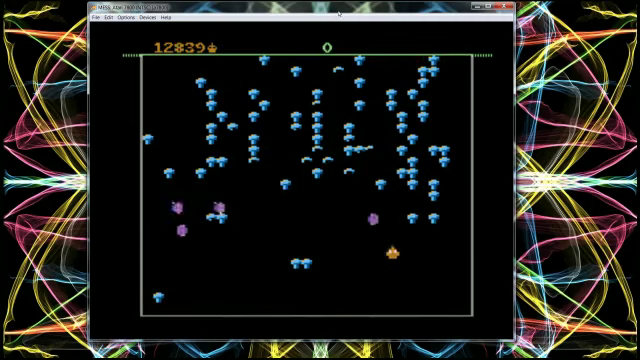
key(Left)
key(Right)
key(ctrl)
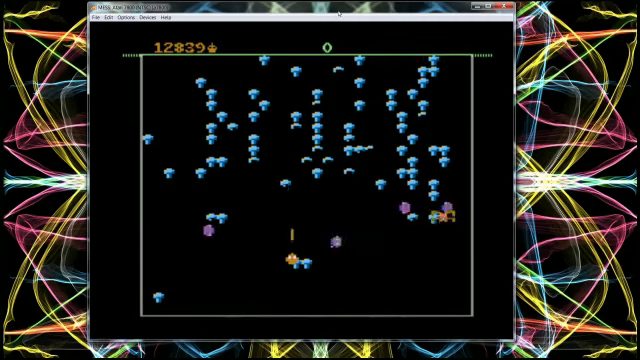
key(Left)
key(Down)
key(Right)
key(Right)
Shoot at the spider from below, then slide along the bottom row
key(ctrl)
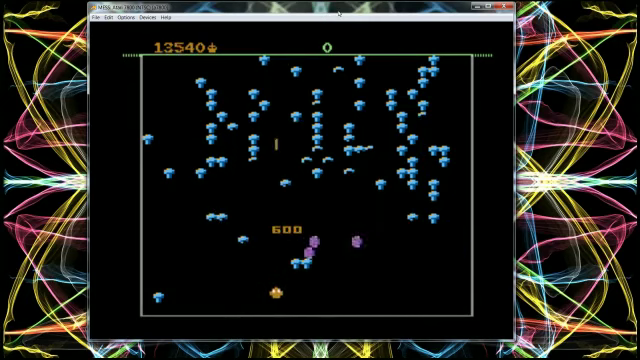
key(Down)
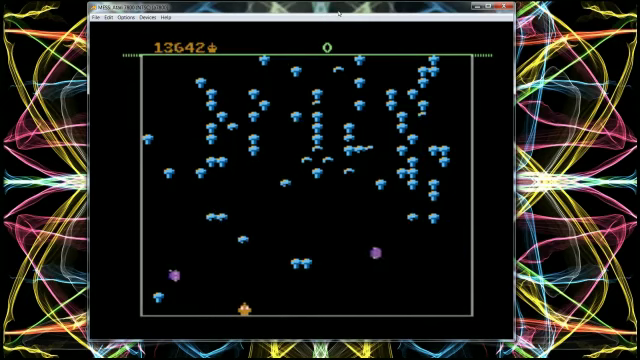
key(Right)
key(ctrl)
key(Left)
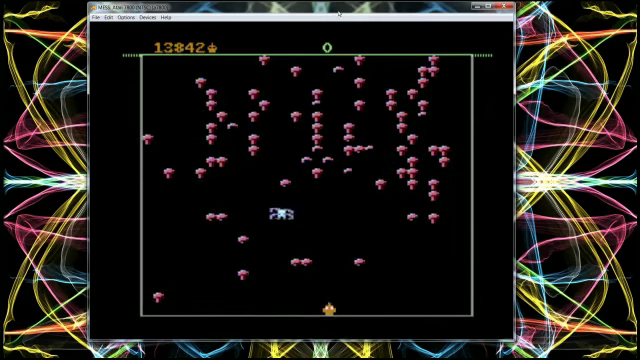
Dodge and shoot the spider, then keep firing into centipede segments
key(Left)
key(ctrl)
key(Right)
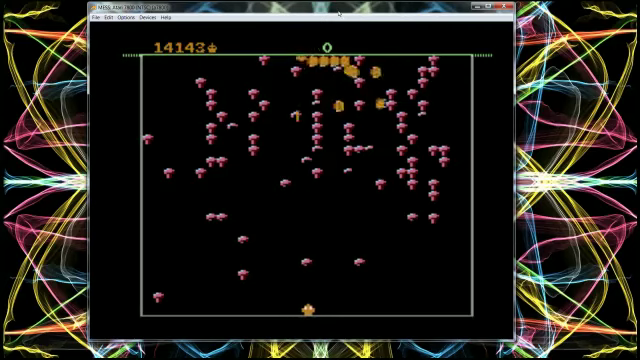
key(Up)
key(Right)
key(ctrl)
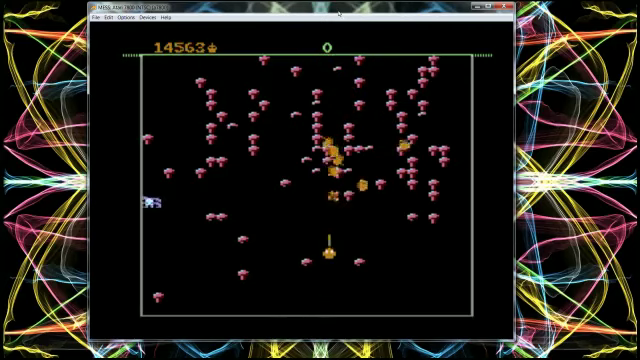
Sweep right then left, firing to finish the wave at about 14987 points
key(Right)
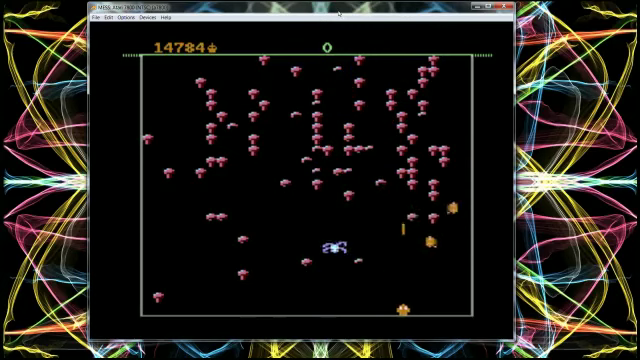
key(ctrl)
key(Left)
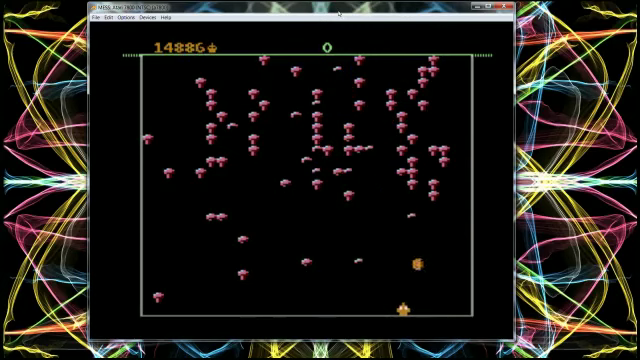
key(ctrl)
key(Left)
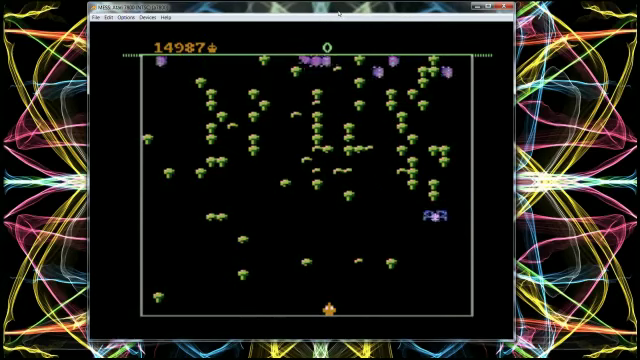
Reposition and shoot down centipede segments while edging right
key(Right)
key(ctrl)
key(Up)
key(Left)
key(ctrl)
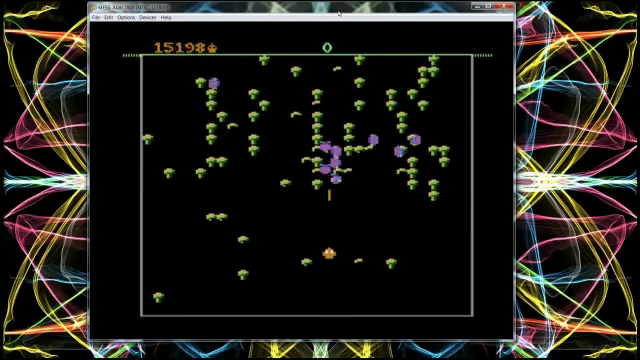
key(Right)
key(Right)
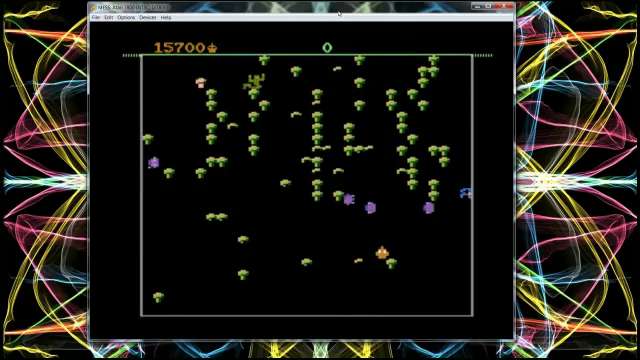
key(ctrl)
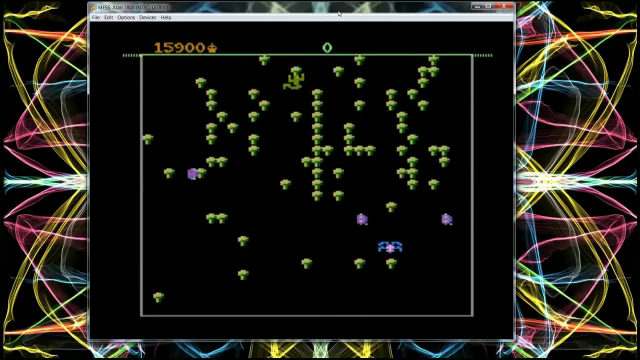
Move up and right, firing, to meet the incoming centipede
key(Up)
key(ctrl)
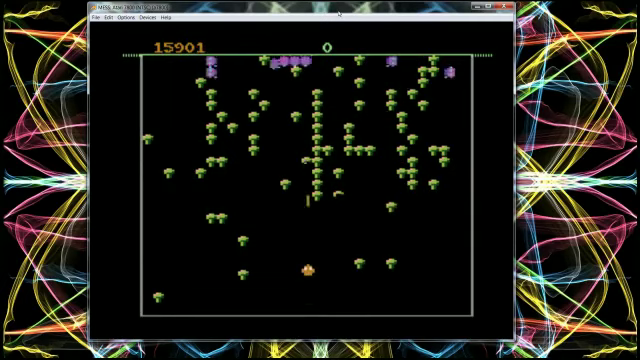
key(Right)
key(ctrl)
key(Down)
Sweep across the bottom row firing at the centipede
key(Right)
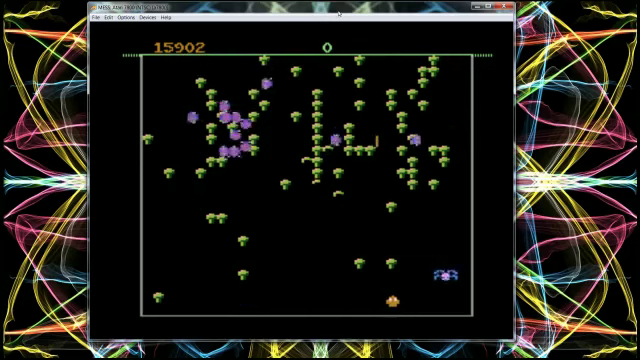
key(Left)
key(ctrl)
key(Left)
key(Left)
key(ctrl)
key(Left)
Move up and left with rapid fire, then drop back to shoot the spider
key(ctrl)
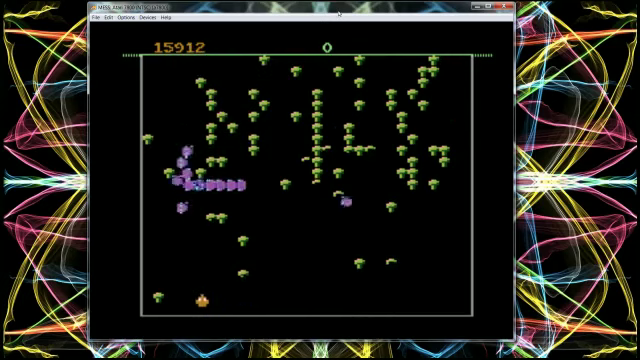
key(Up)
key(ctrl)
key(ctrl)
key(ctrl)
key(Down)
key(ctrl)
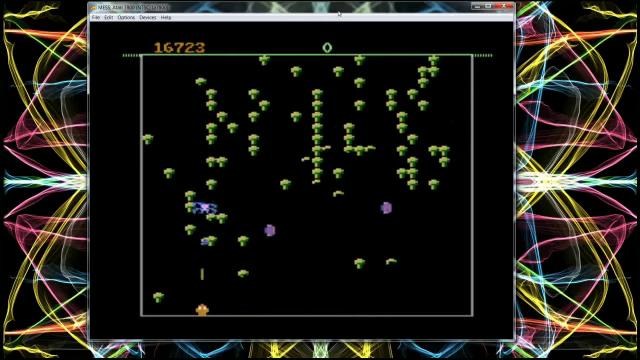
key(ctrl)
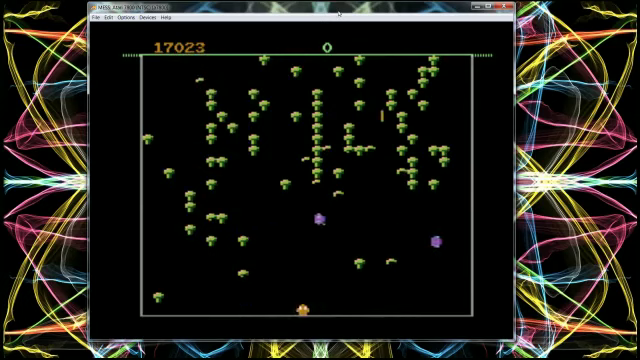
Edge right and fire to clear the last segment, reaching 17524 points
key(Right)
key(ctrl)
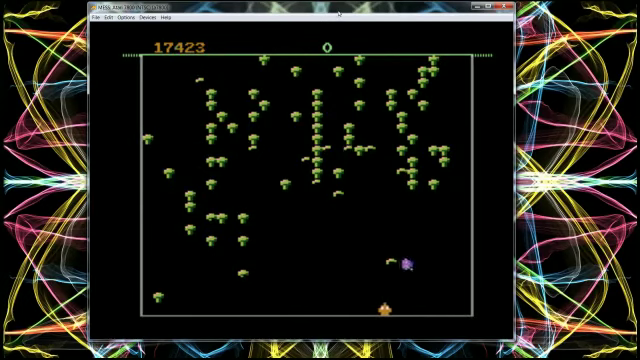
key(Right)
key(ctrl)
Reposition and move up and right, shooting the new orange-wave centipede
key(Up)
key(Left)
key(ctrl)
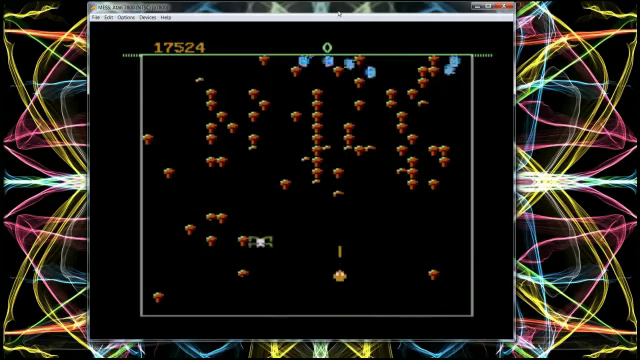
key(Right)
key(Up)
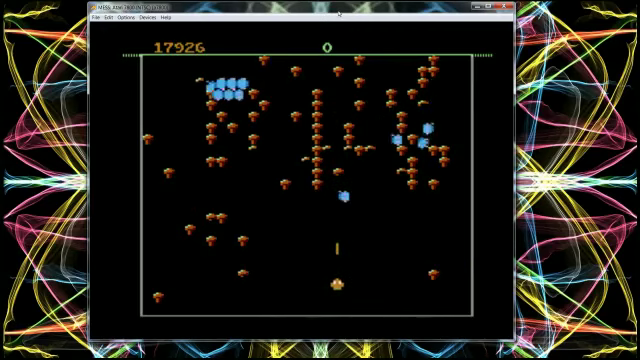
key(Right)
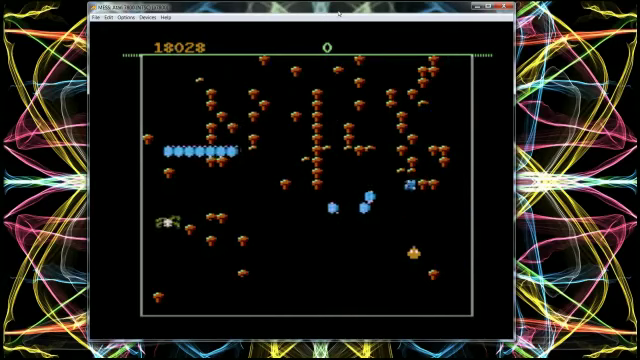
Return to the bottom and weave left and right shooting the centipede
key(Left)
key(Down)
key(Left)
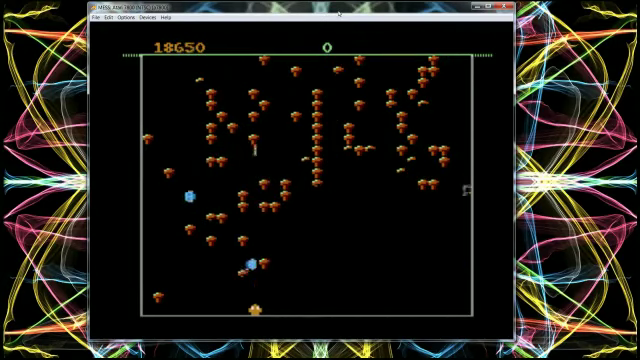
key(Right)
key(Right)
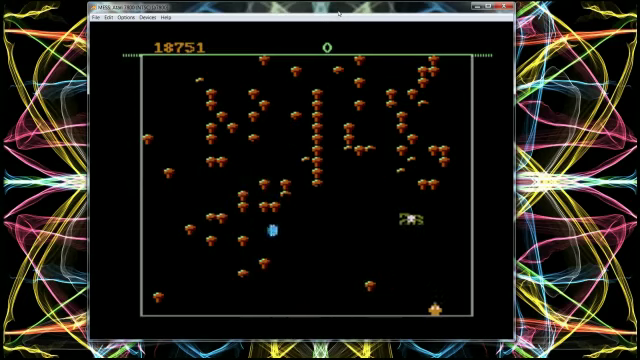
key(Left)
key(Right)
Dodge away from the spider and shoot it for bonus points
key(Left)
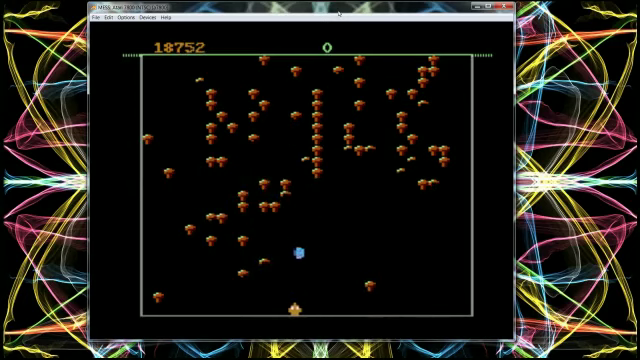
key(Right)
key(Left)
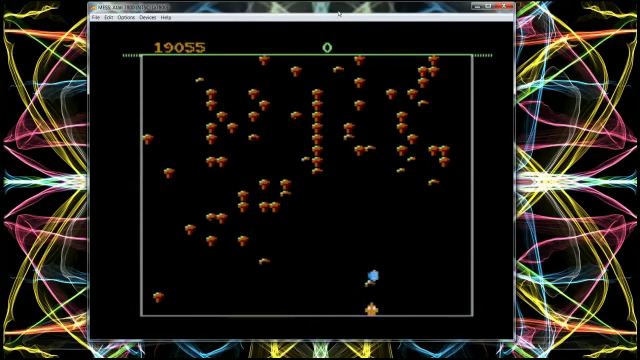
key(Right)
key(Left)
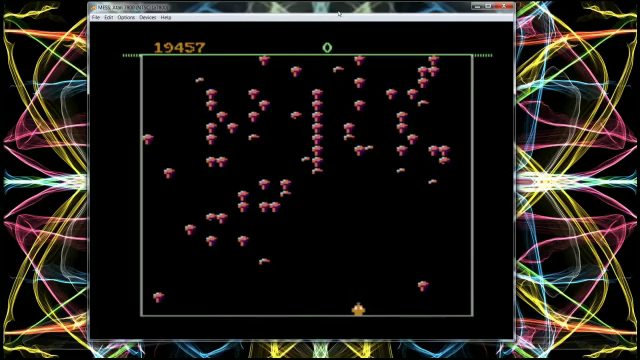
Attack the centipede up and across the field, dodging the spider, reaching 19833 points
key(Up)
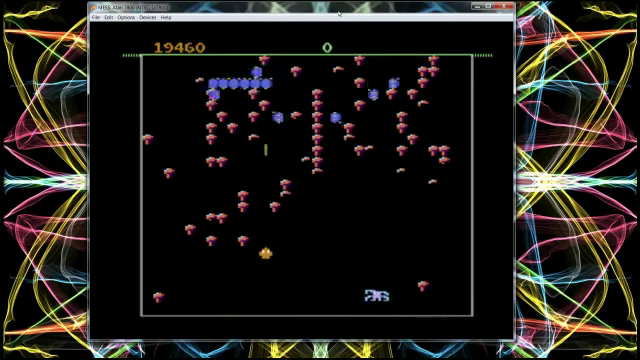
key(Right)
key(Down)
key(Left)
key(Up)
key(Left)
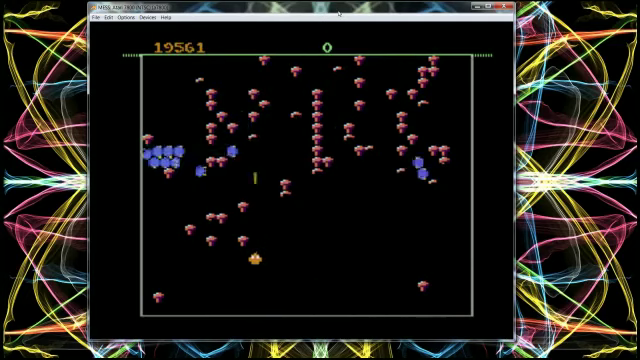
key(Left)
key(Right)
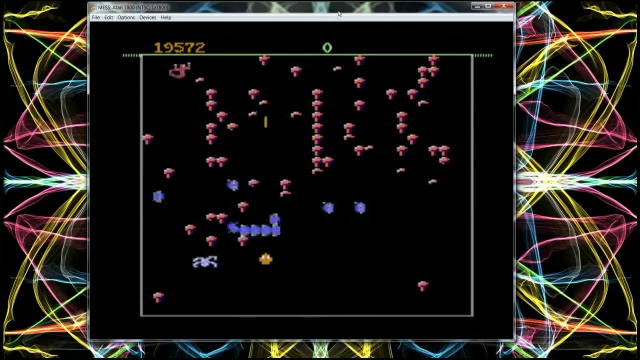
key(Down)
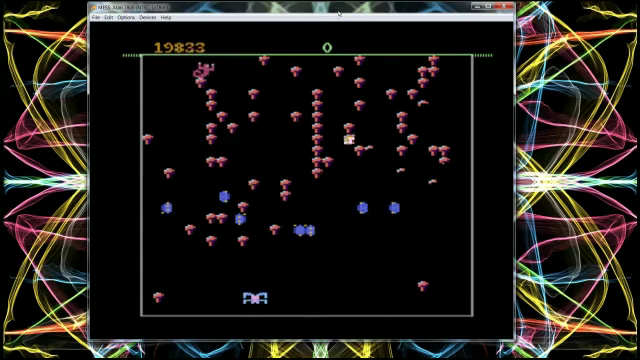